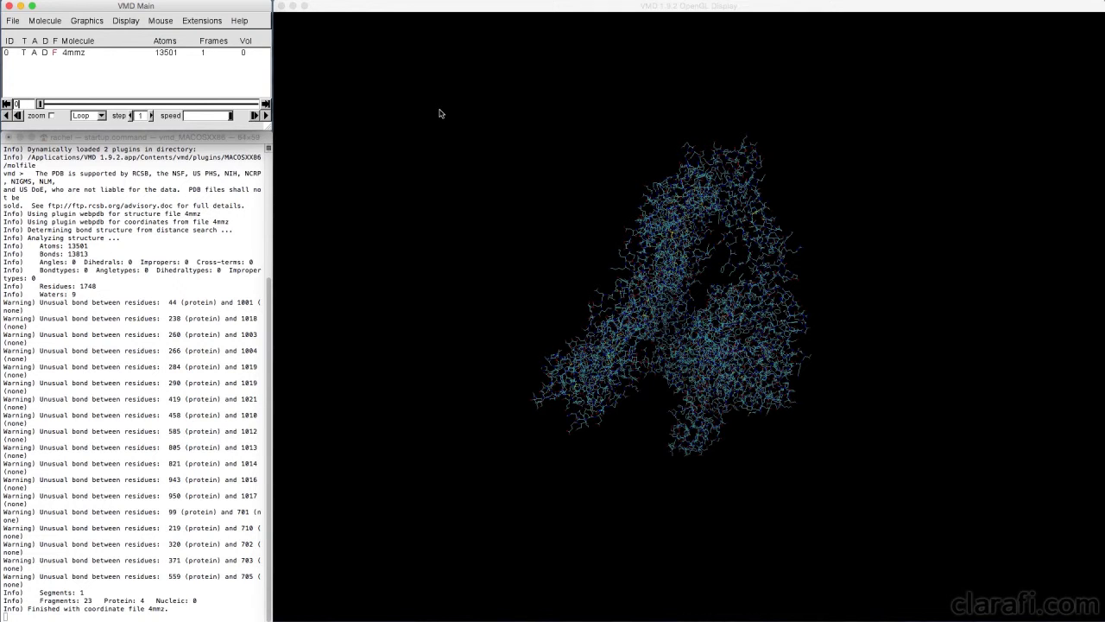
- Draw the 4mmz representation as NewCartoon coloured by Chain, then turn it near front view
left_click(88, 20)
left_click(101, 35)
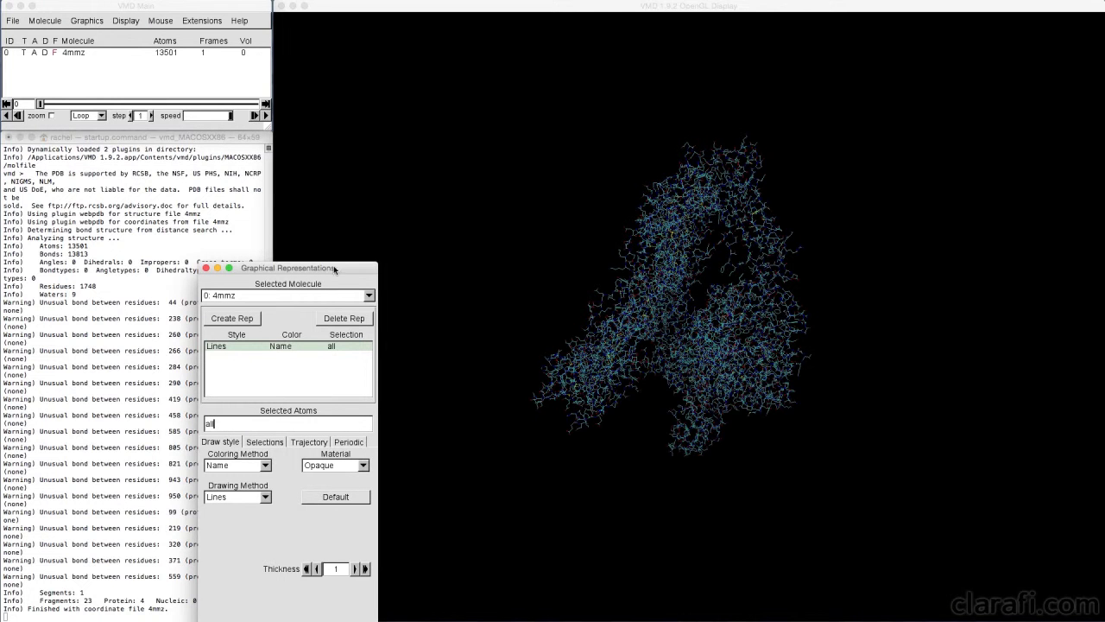
left_click_drag(479, 267, 195, 148)
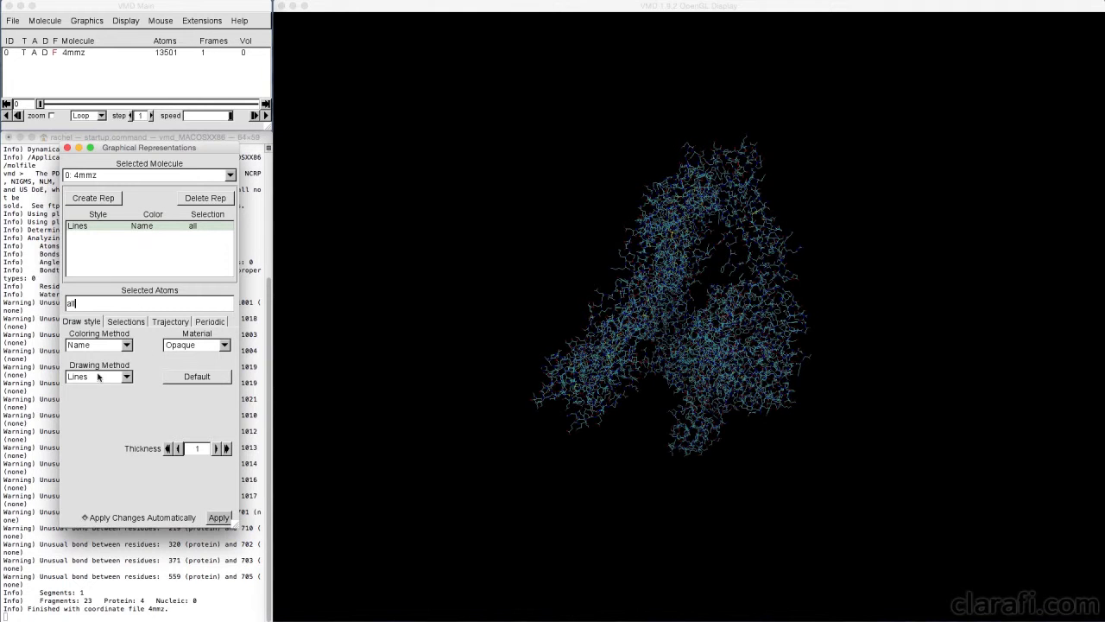
left_click(127, 377)
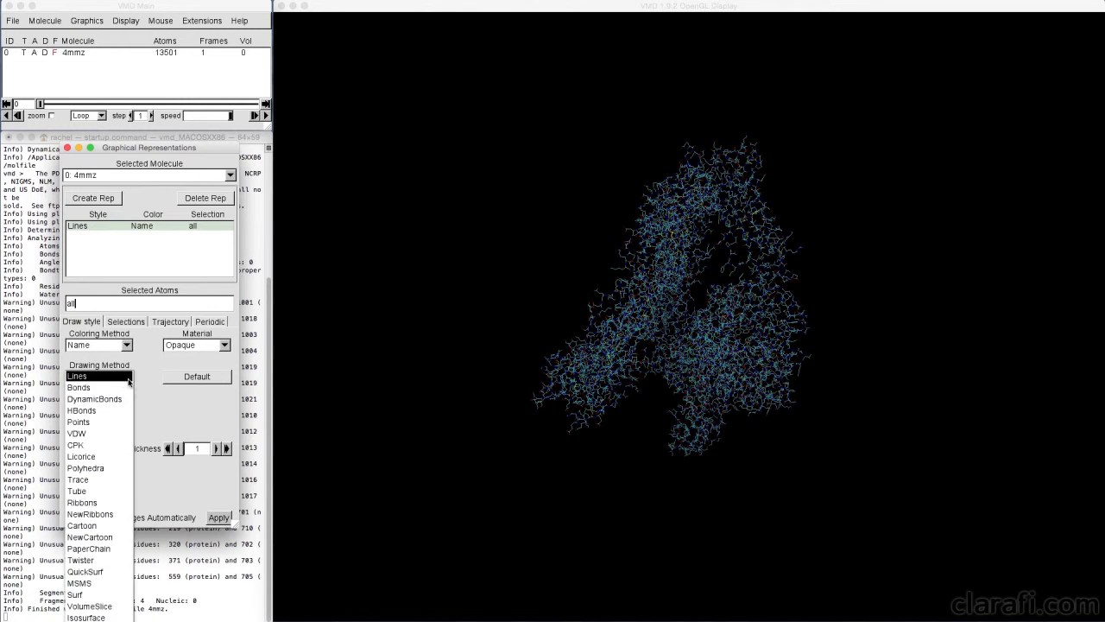
left_click(102, 537)
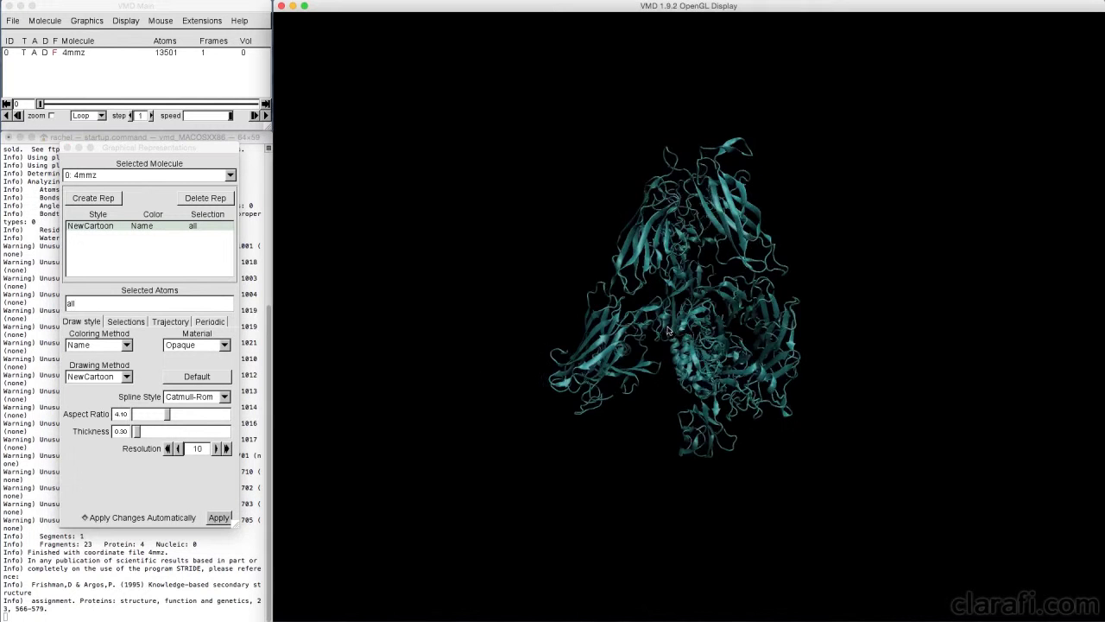
mouse_move(695, 335)
left_mouse_down()
mouse_move(674, 330)
mouse_move(685, 325)
left_mouse_up()
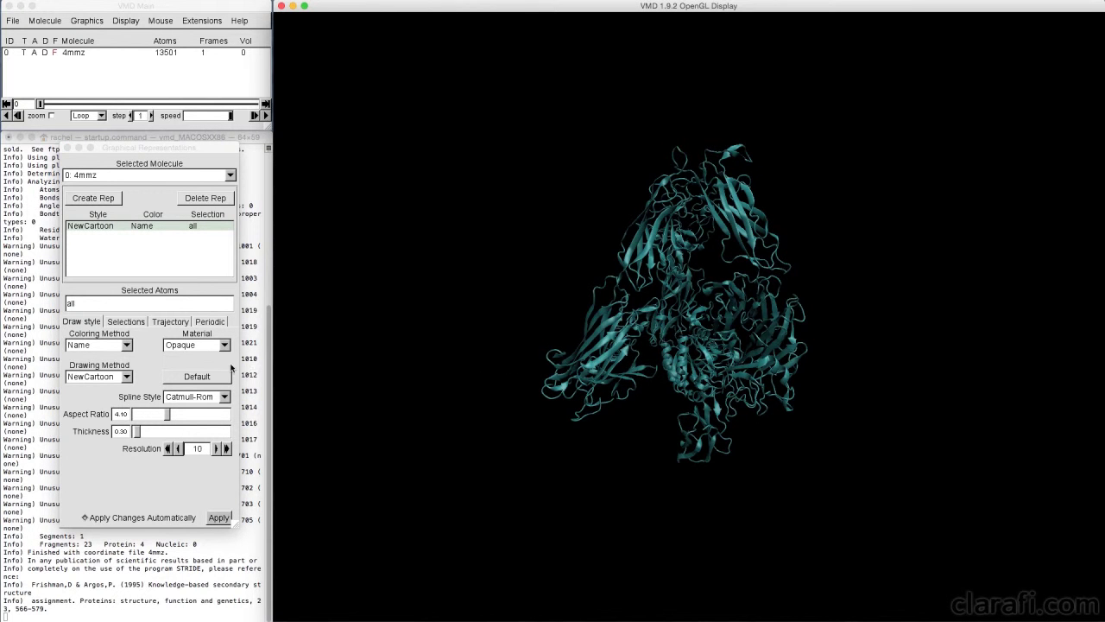
left_click(127, 347)
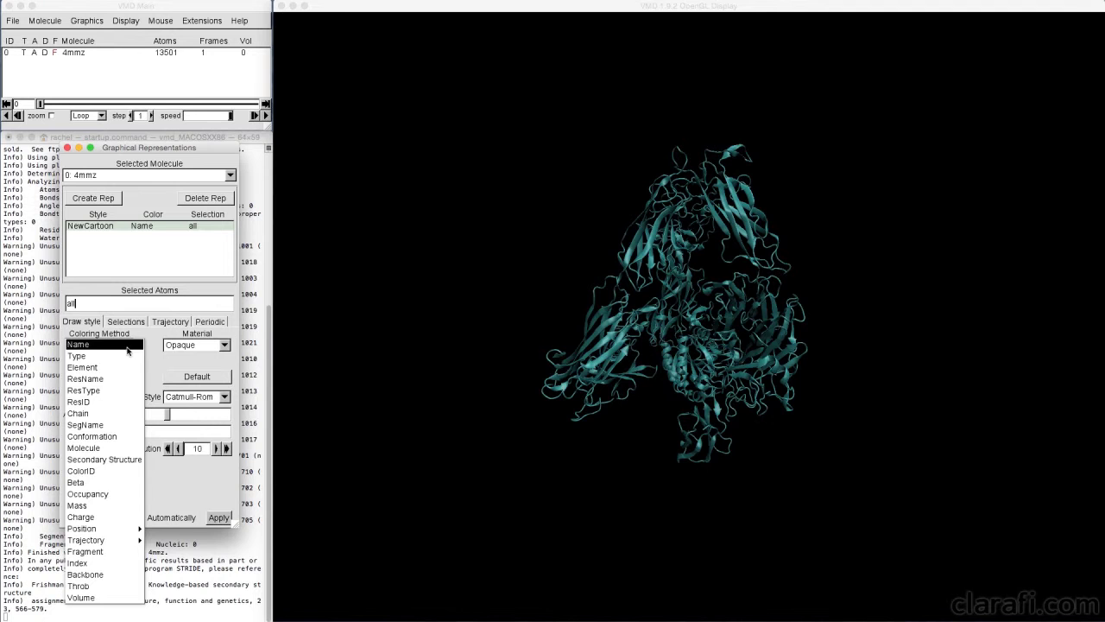
left_click(104, 414)
left_click(724, 329)
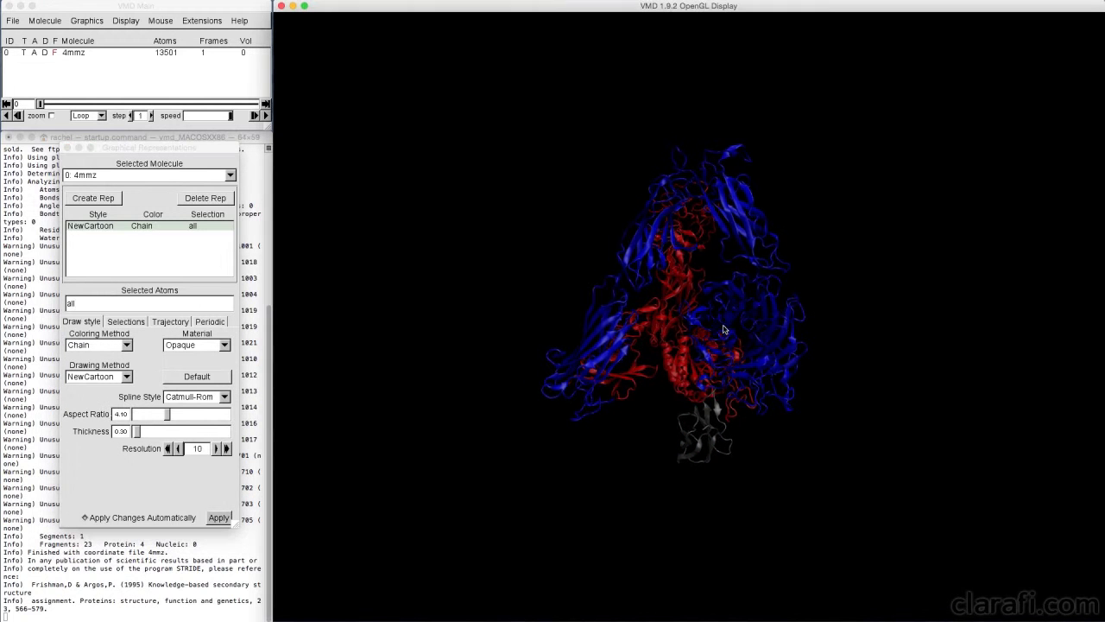
left_click_drag(723, 329, 548, 284)
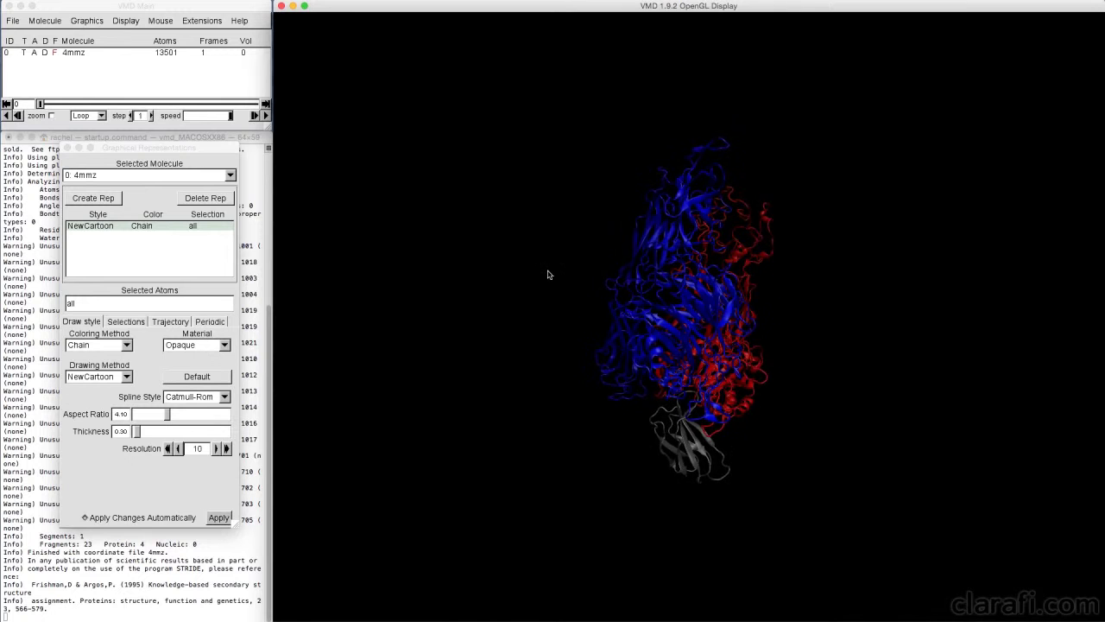
left_click(610, 277)
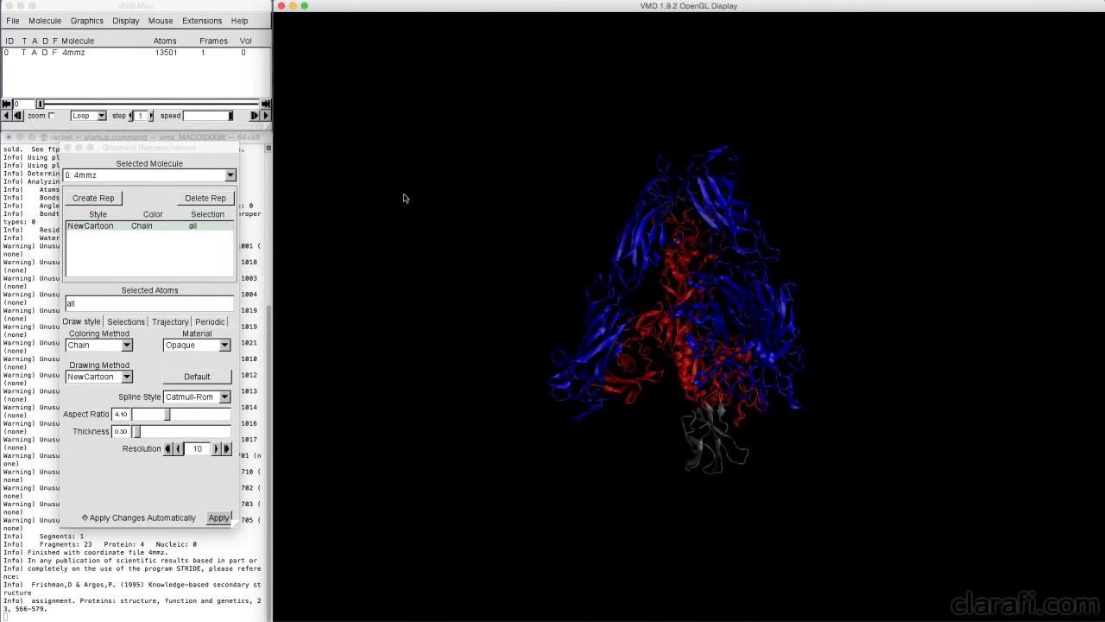
- Save the VMD visualization state under the name 4mmz.vmd
left_click(14, 21)
left_click(35, 83)
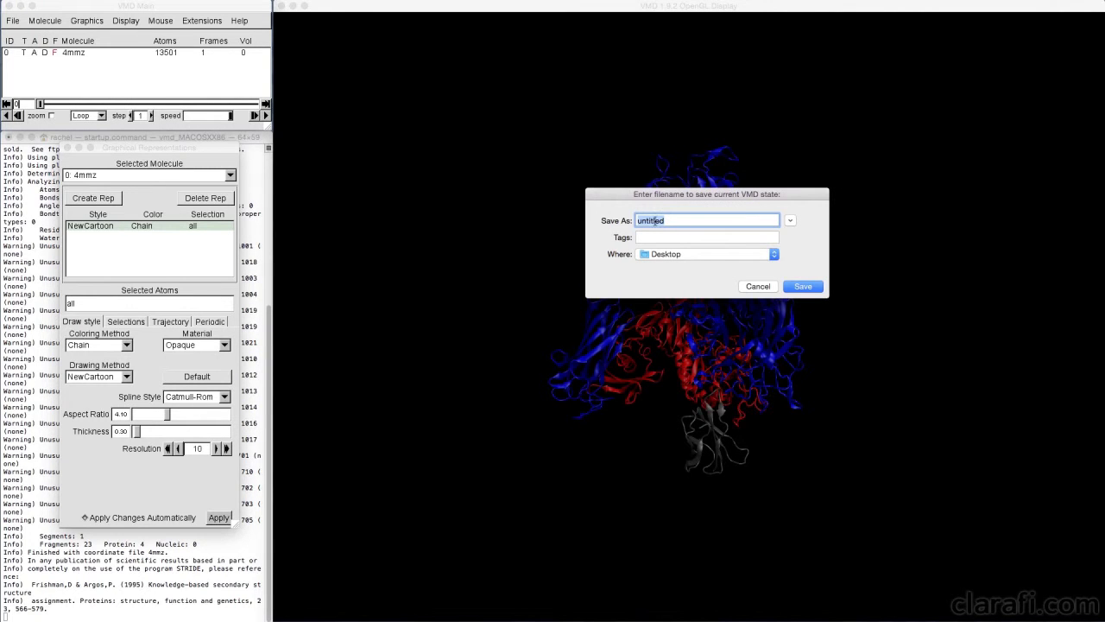
type("4mmz.vmd")
left_click(799, 287)
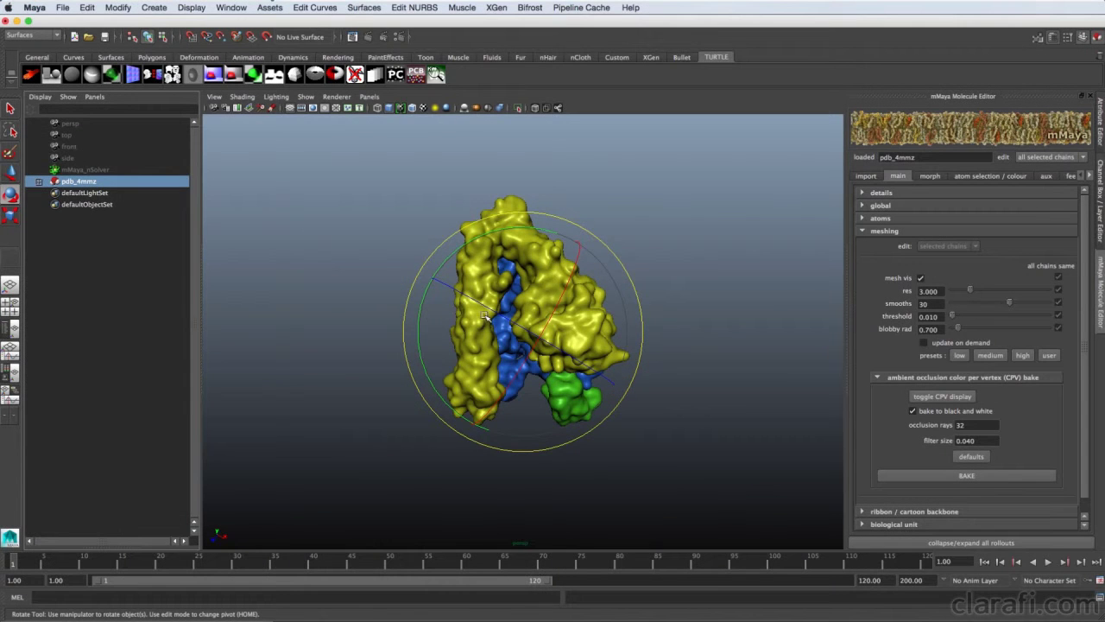
- Orbit the pdb_4mmz mesh in Maya to inspect its yellow, blue and green chains
mouse_move(607, 335)
left_mouse_down()
mouse_move(501, 320)
mouse_move(435, 336)
mouse_move(562, 321)
mouse_move(590, 328)
left_mouse_up()
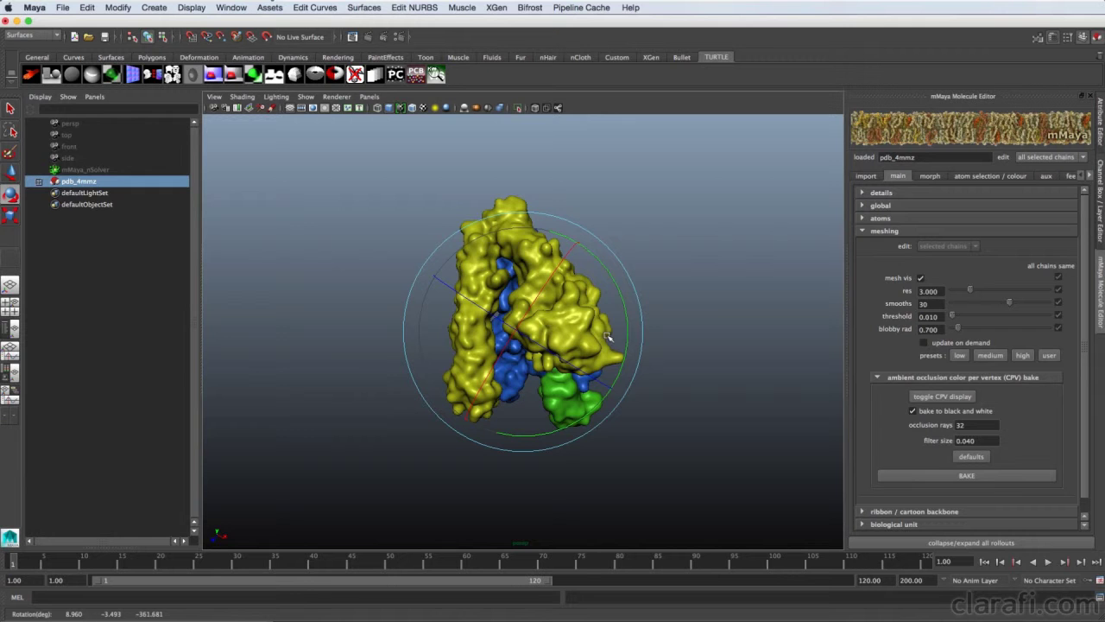
left_click_drag(557, 345, 465, 323)
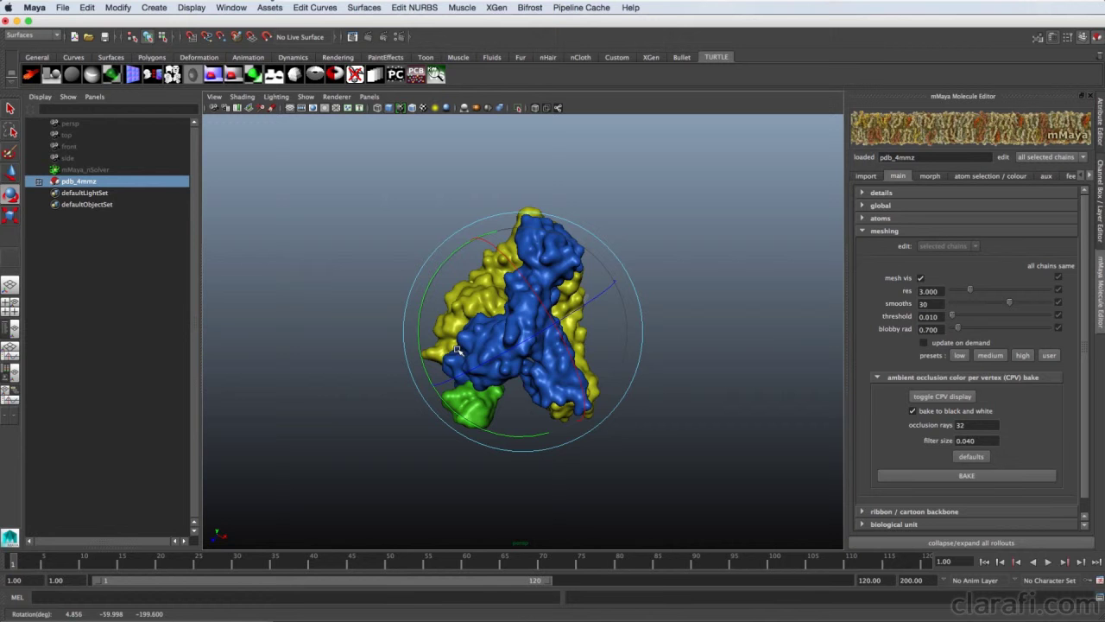
left_click_drag(464, 315, 554, 226)
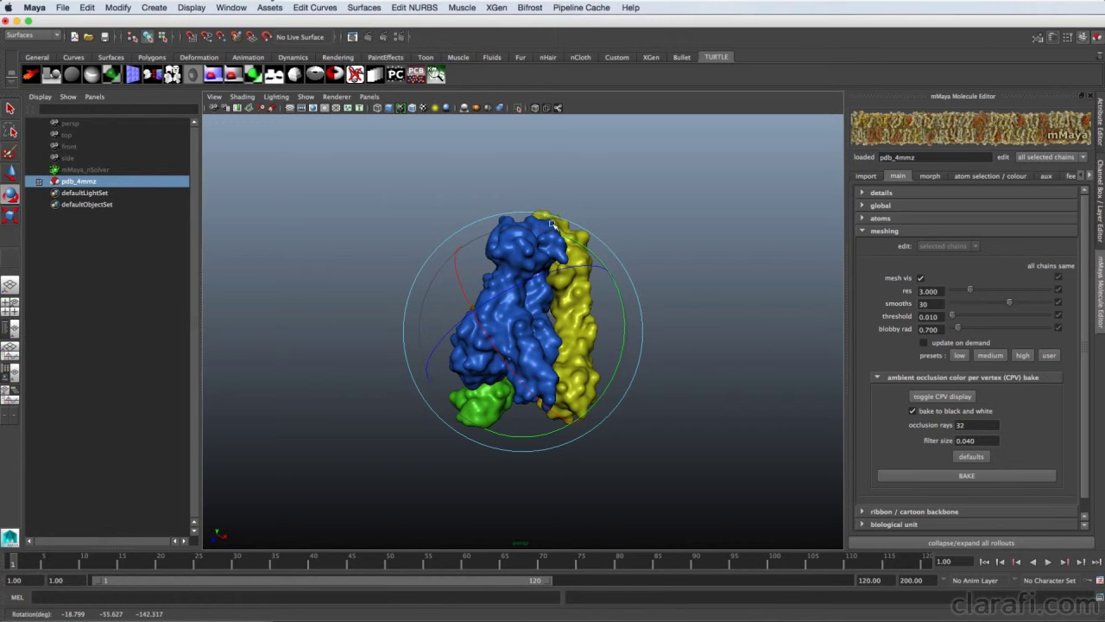
left_click_drag(437, 288, 458, 201)
left_click_drag(466, 285, 498, 354)
left_click_drag(580, 342, 551, 232)
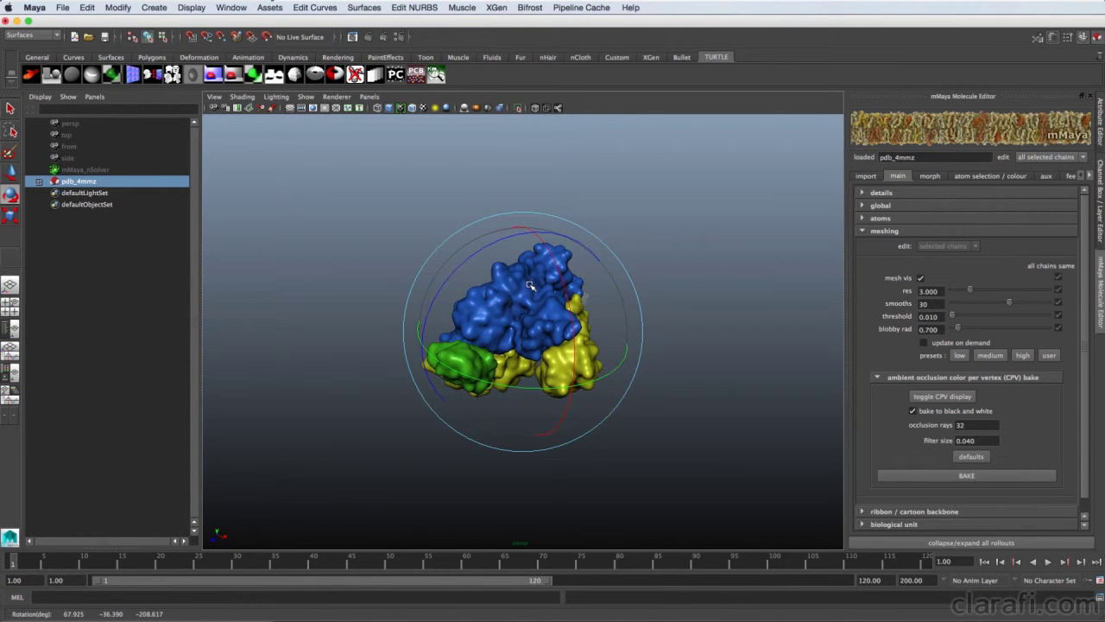
left_click_drag(529, 282, 526, 388)
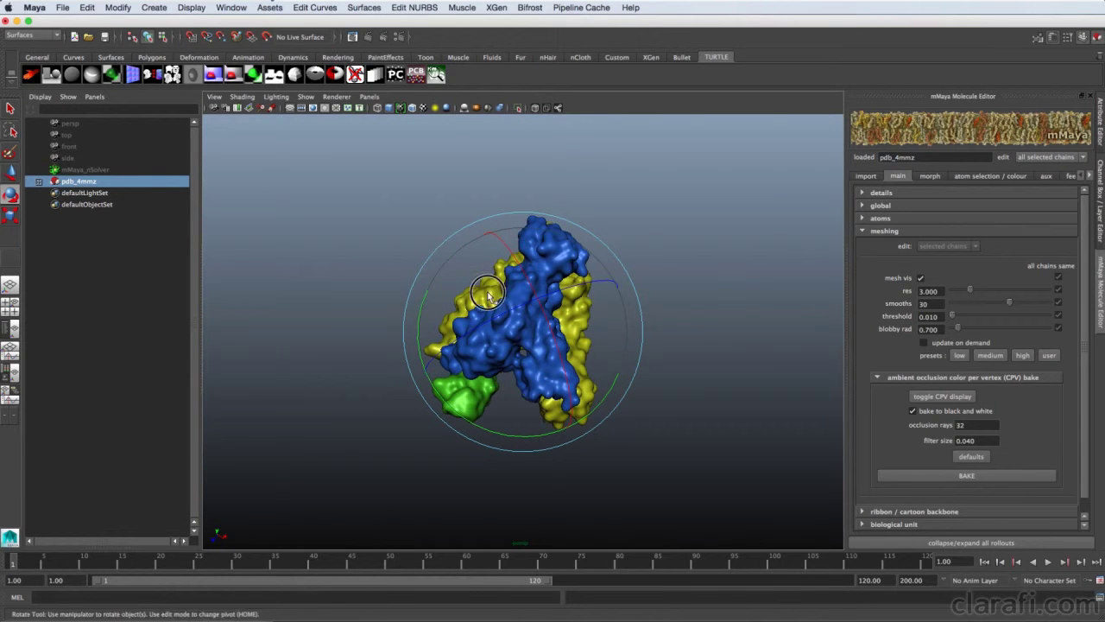
left_click_drag(489, 292, 431, 321)
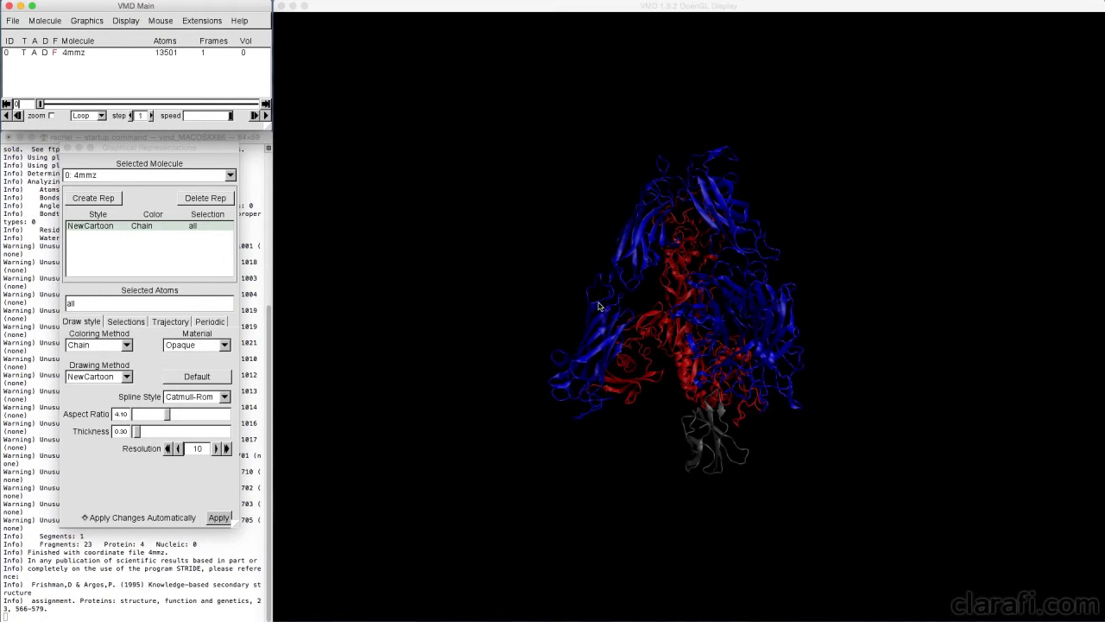
- Replace the 'all' atom selection with 'chain B and resid 1 to 475'
left_click(147, 301)
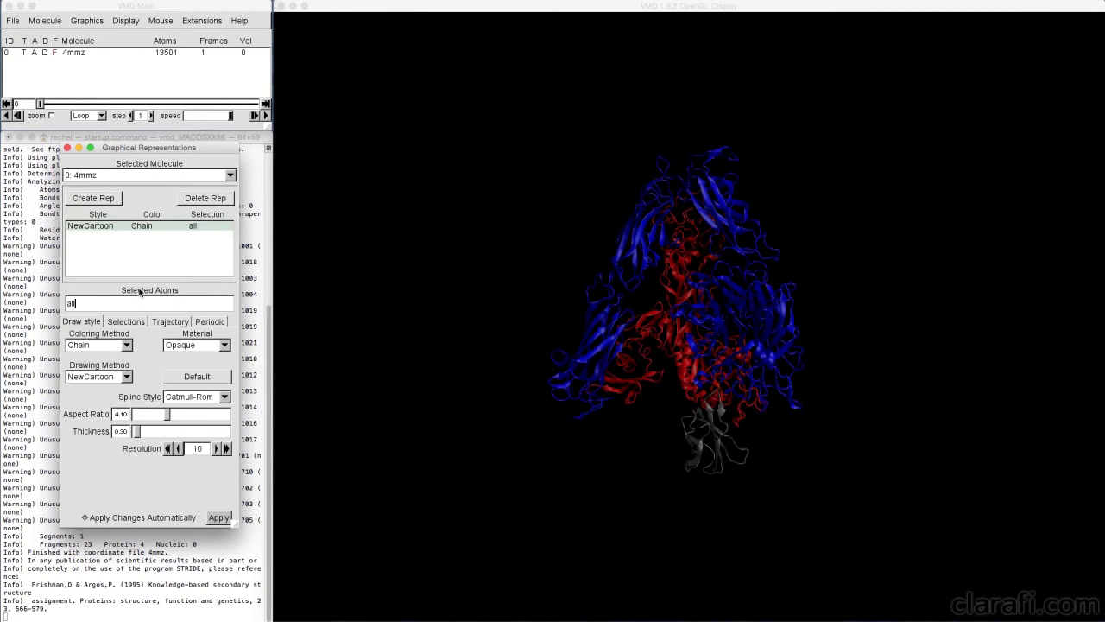
double_click(98, 301)
type("chain B and resid 1 to 475")
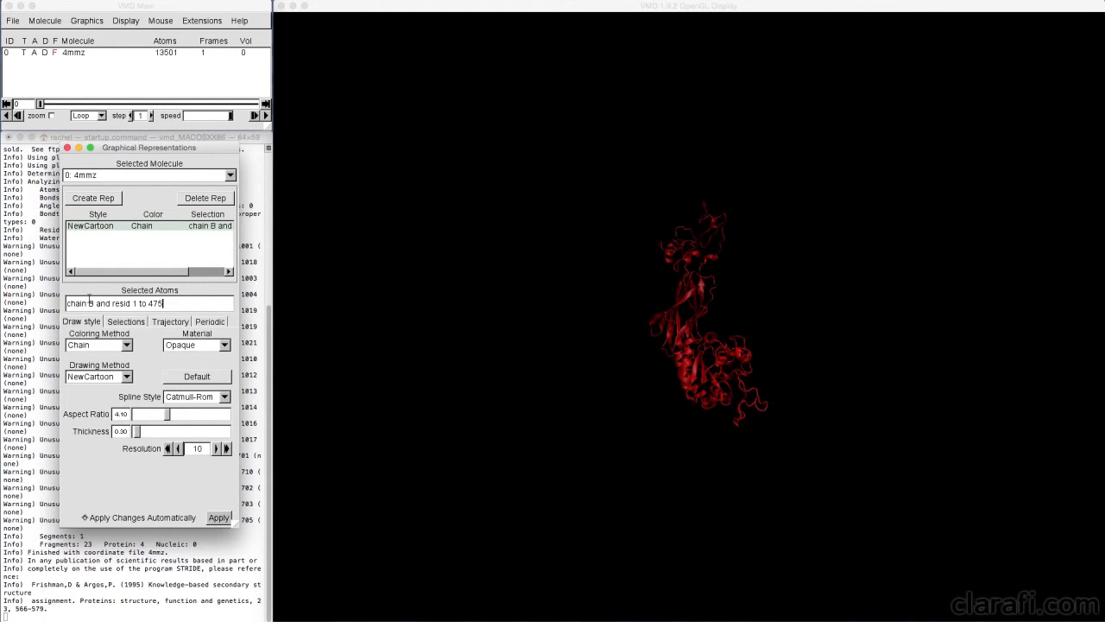
- Create a second rep and change its selection to chain B residues 476 to 716
left_click(104, 200)
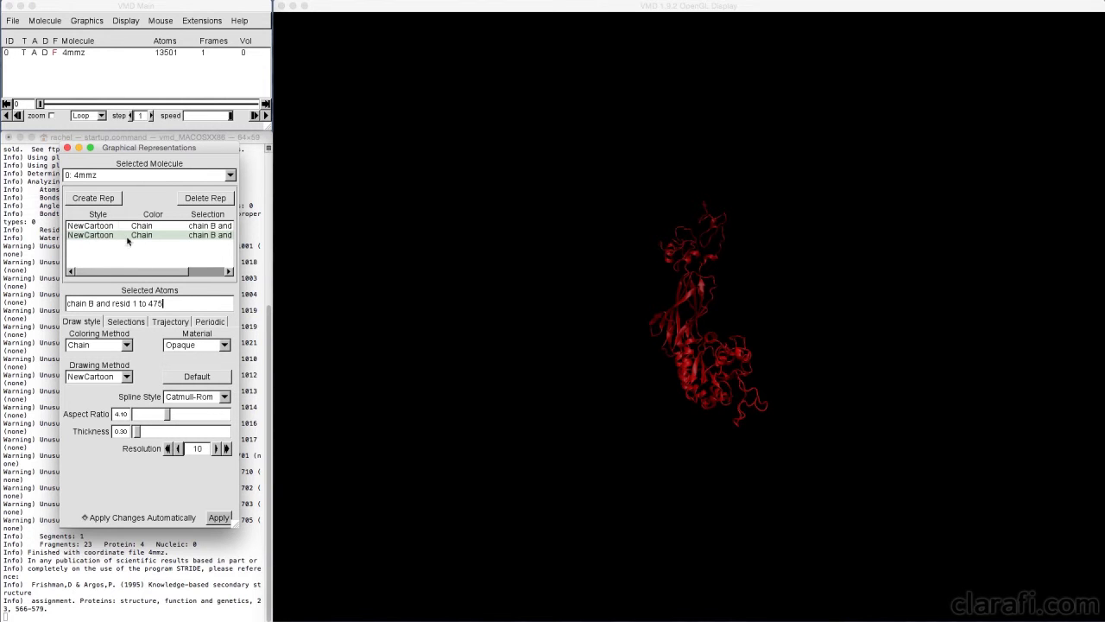
left_click_drag(133, 303, 180, 303)
type("476")
key("Return")
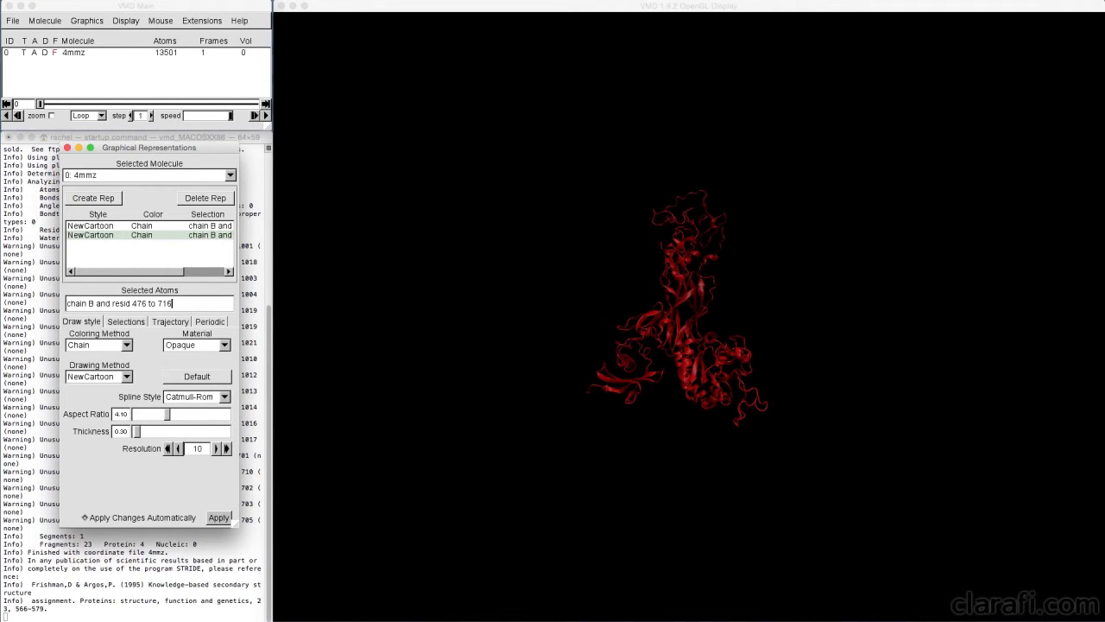
mouse_move(670, 359)
left_mouse_down()
mouse_move(570, 343)
mouse_move(660, 371)
left_mouse_up()
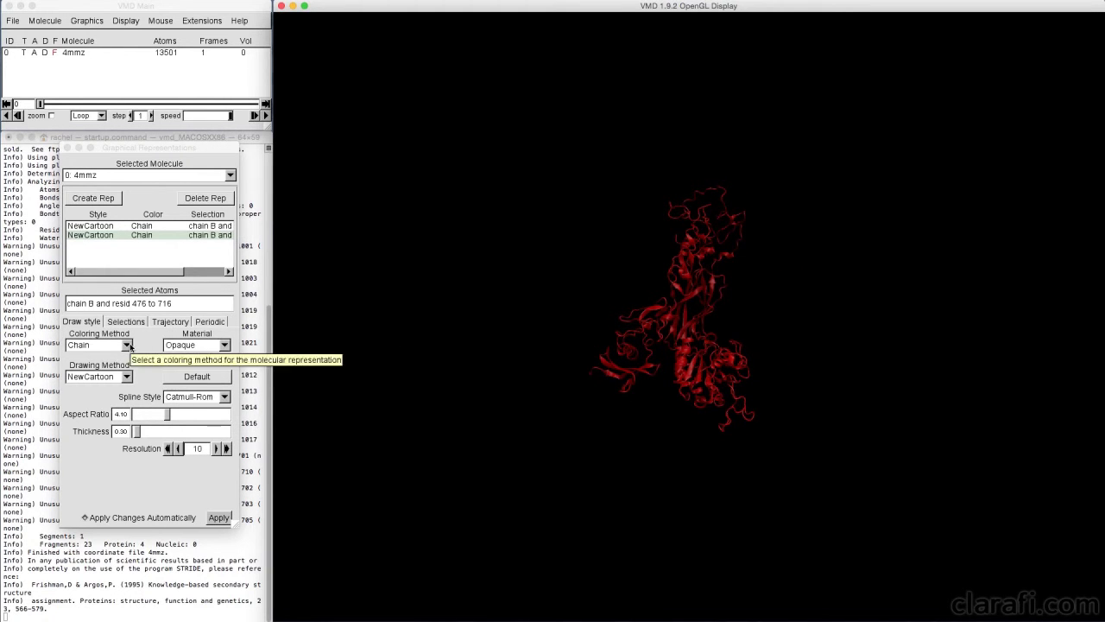
- Set the new rep's Drawing Method to Tube
left_click(126, 380)
left_click(111, 330)
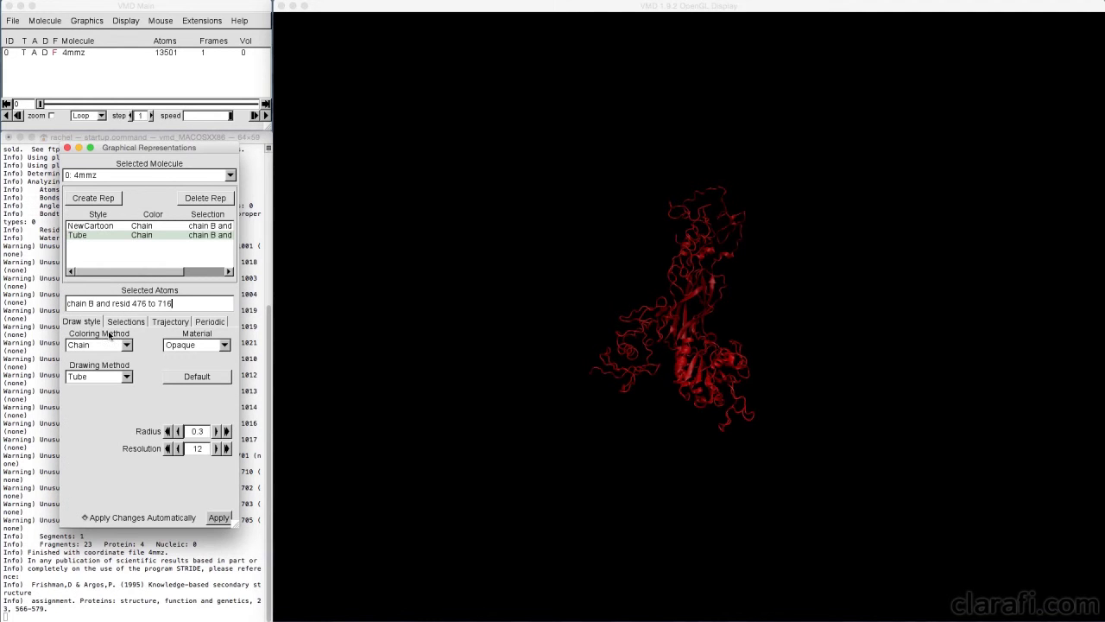
mouse_move(679, 390)
left_mouse_down()
mouse_move(535, 370)
mouse_move(743, 402)
mouse_move(677, 400)
left_mouse_up()
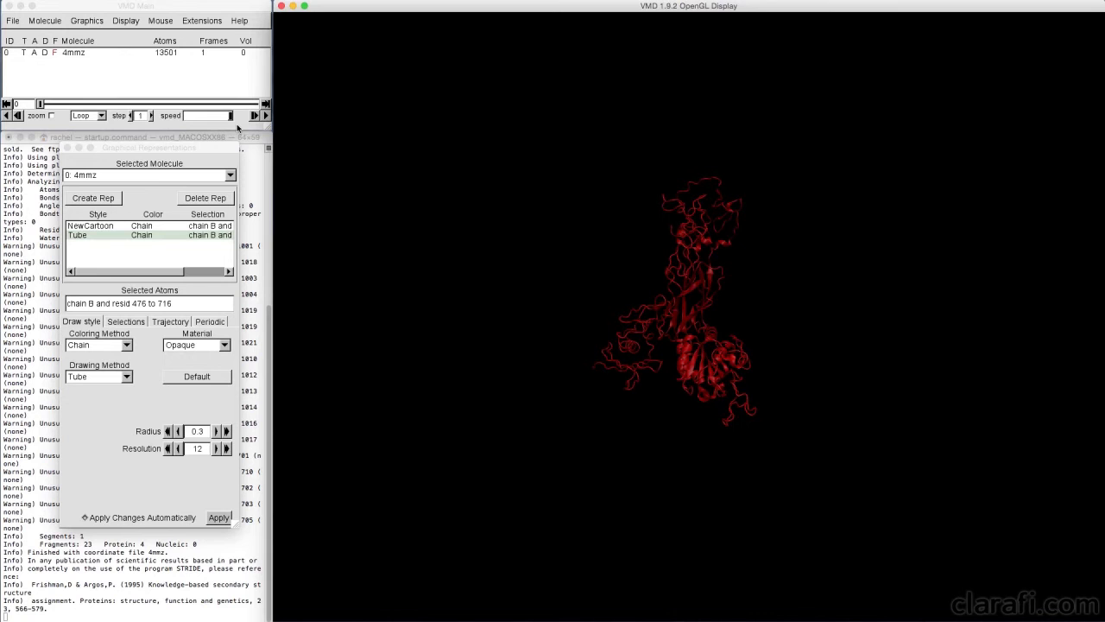
left_click(177, 10)
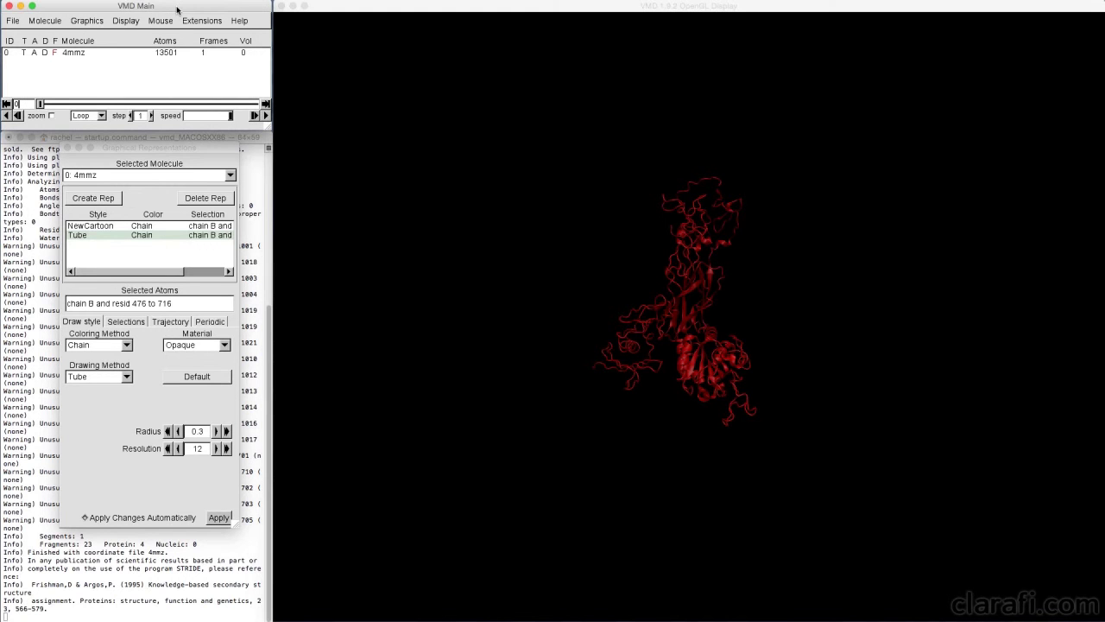
- Save coordinates of the 'chain B and resid 1 to 475' selection as 4mmzPart1.pdb
left_click(88, 55)
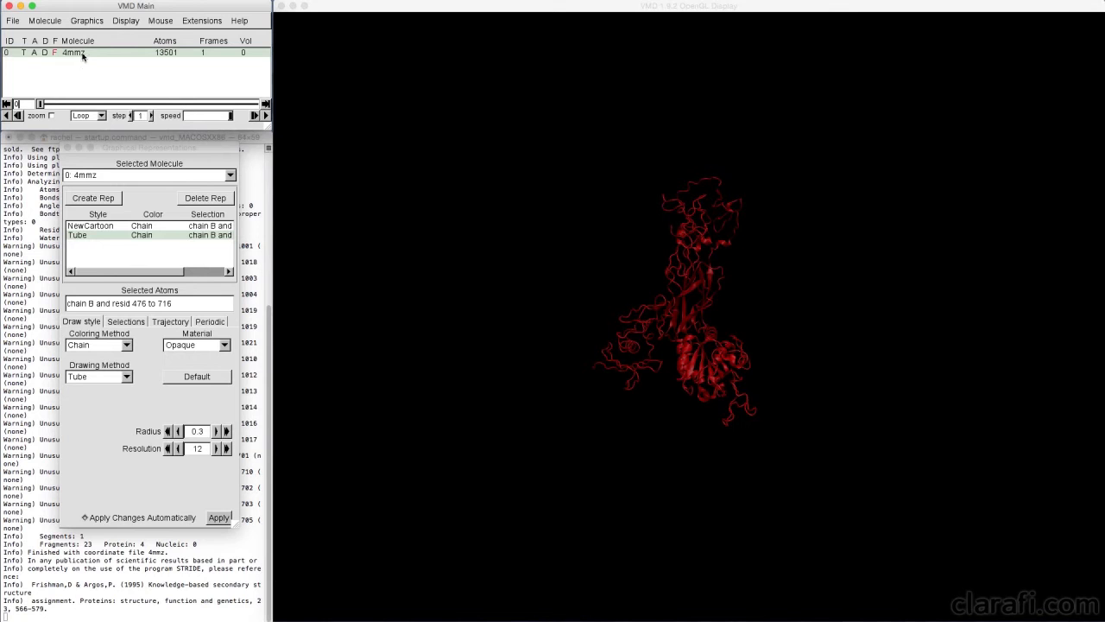
left_click(13, 20)
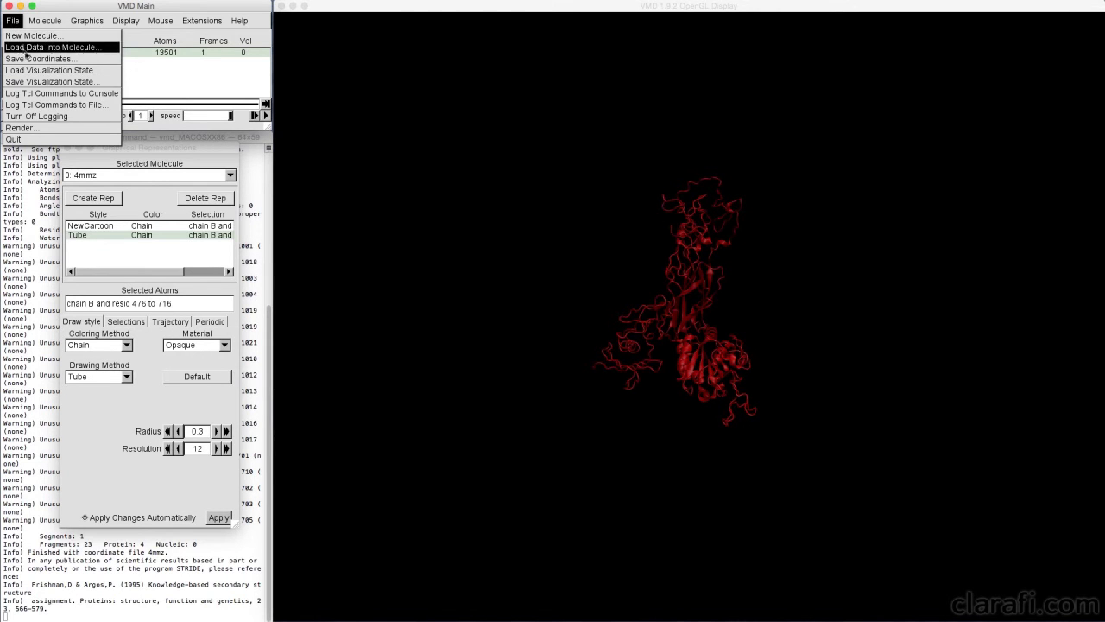
left_click(27, 58)
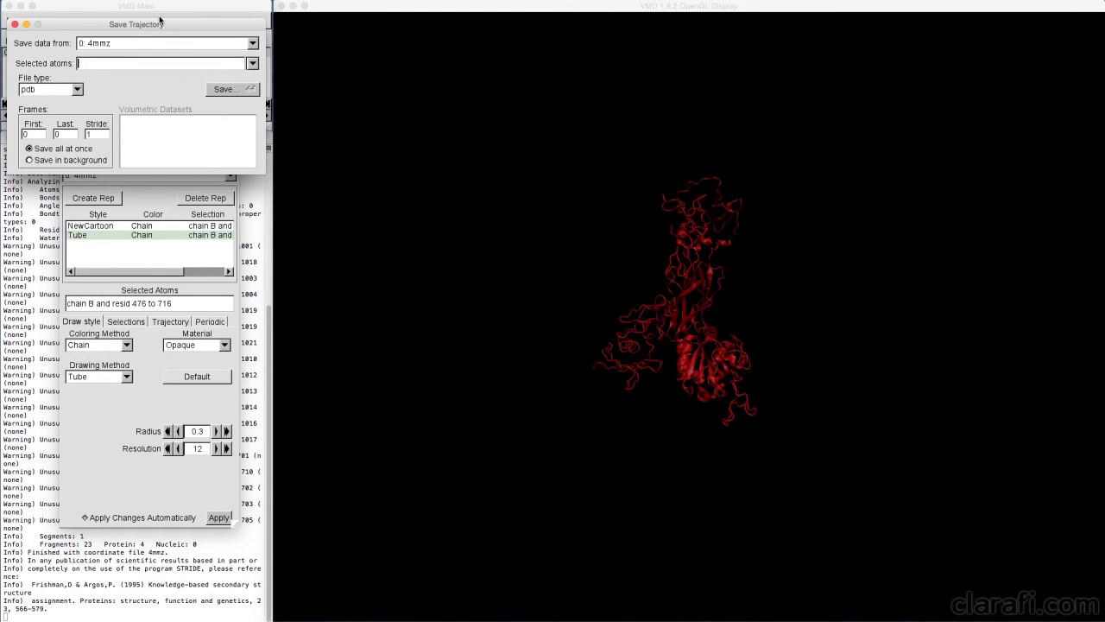
left_click_drag(158, 24, 200, 38)
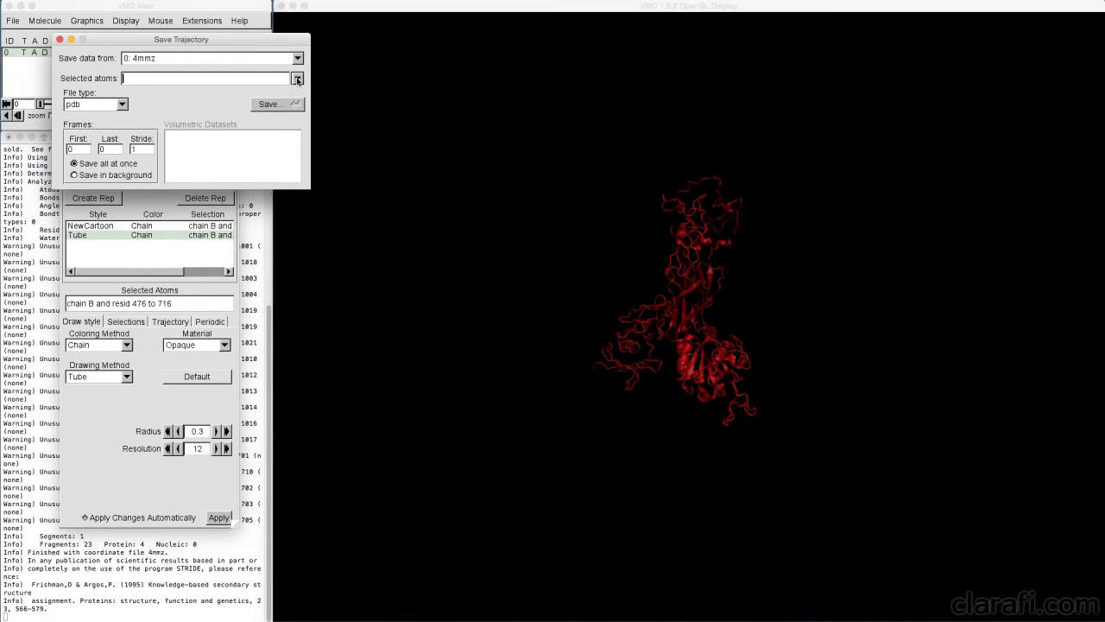
left_click(297, 79)
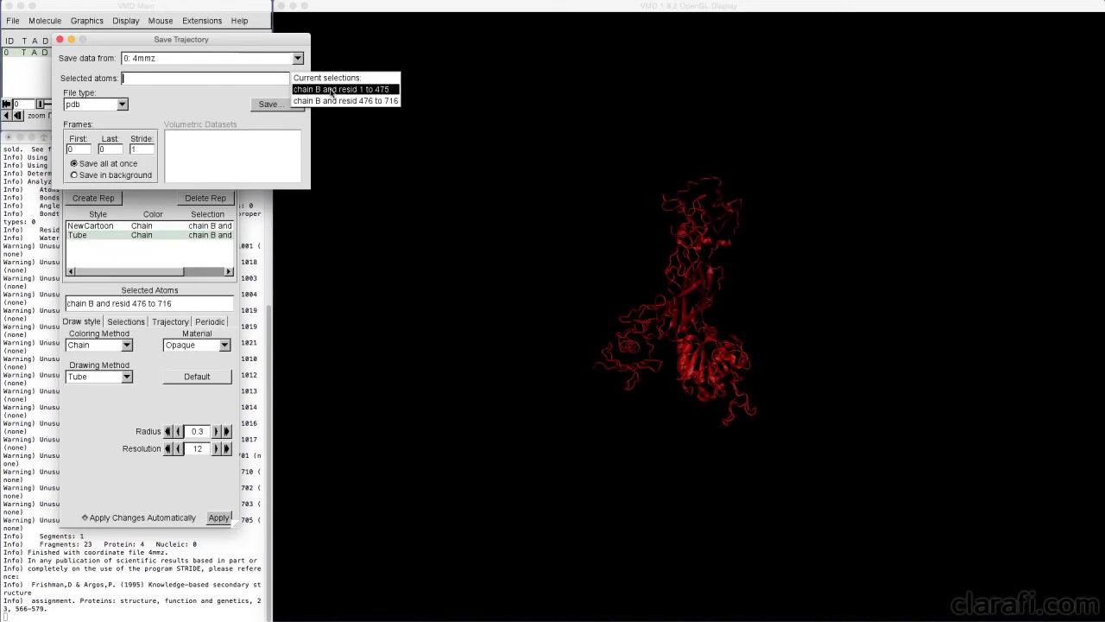
left_click(332, 90)
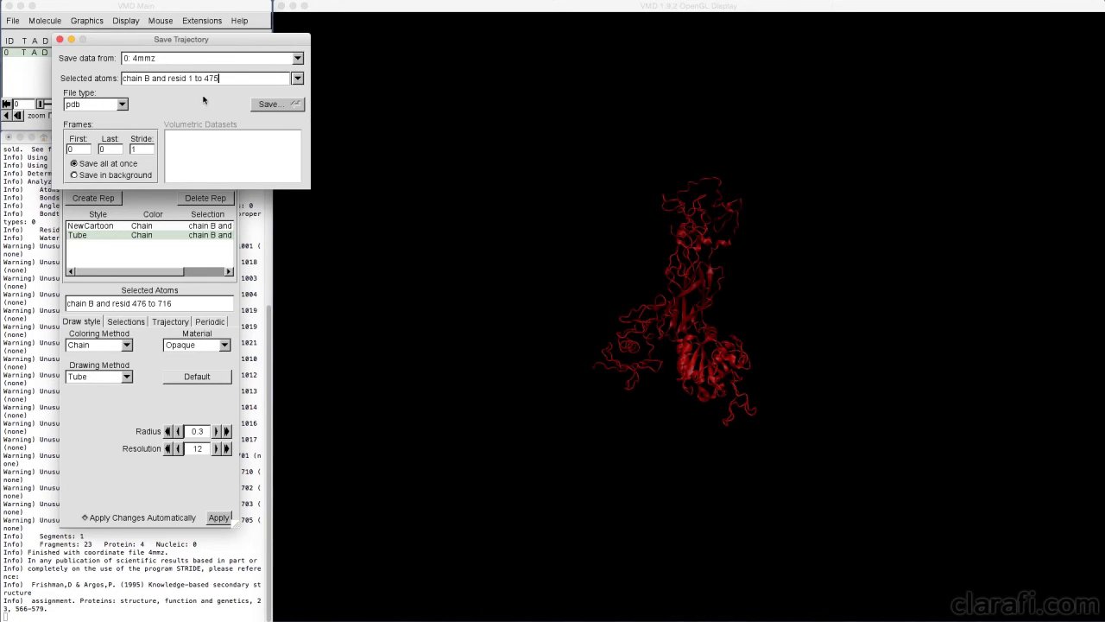
left_click(269, 104)
type("4mmzPart1")
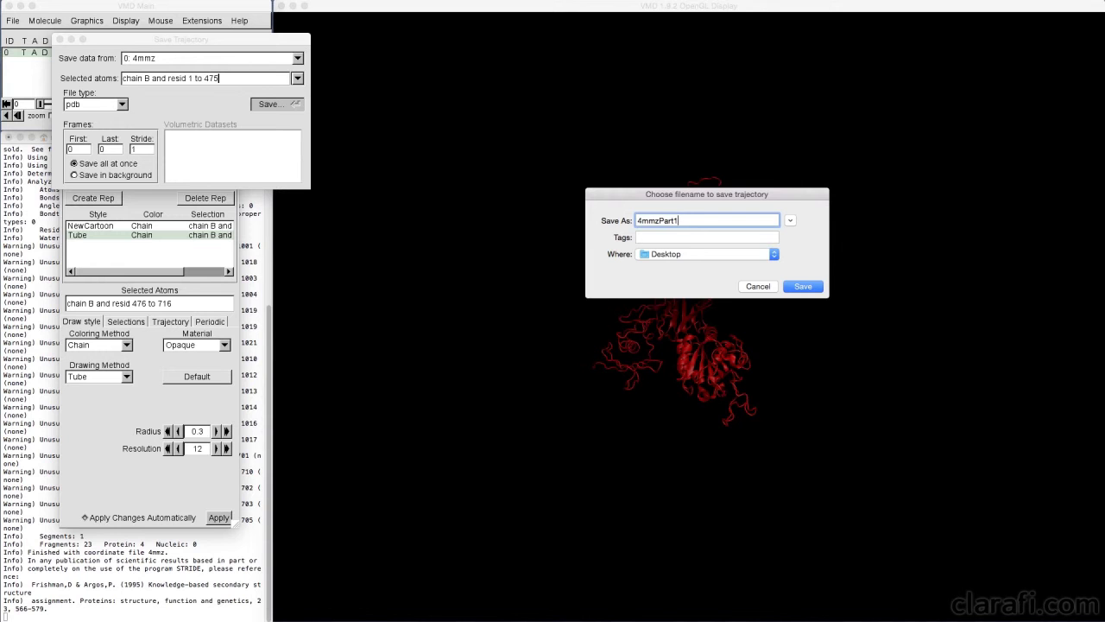
type(".pdb")
left_click(804, 285)
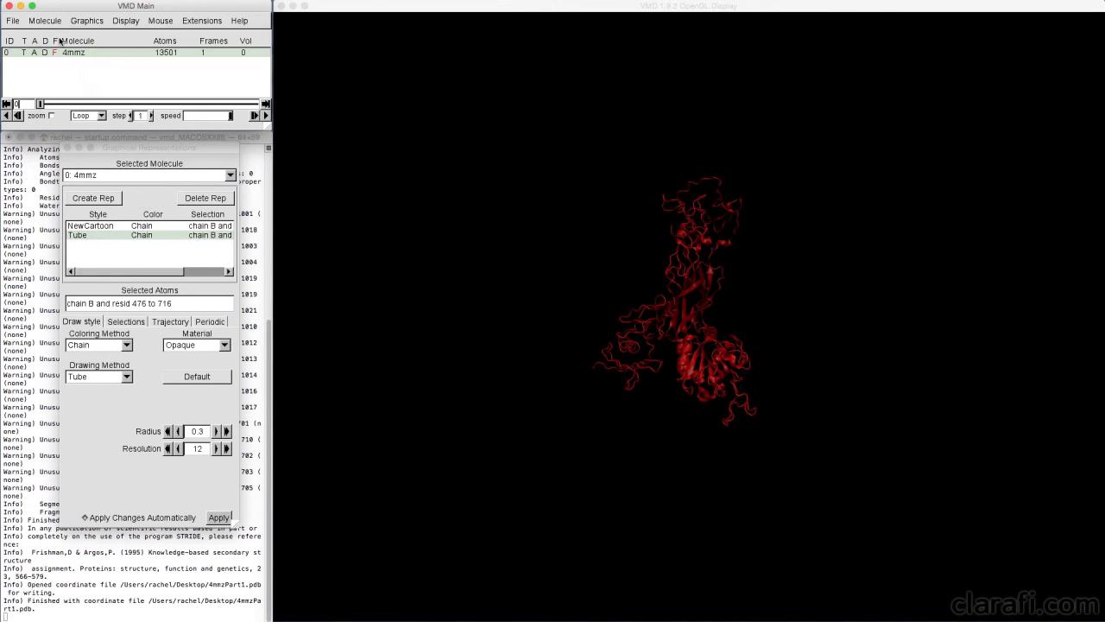
- Save coordinates of the 'chain B and resid 476 to 716' selection, naming the file 4mmzPart2.pdb
left_click(13, 22)
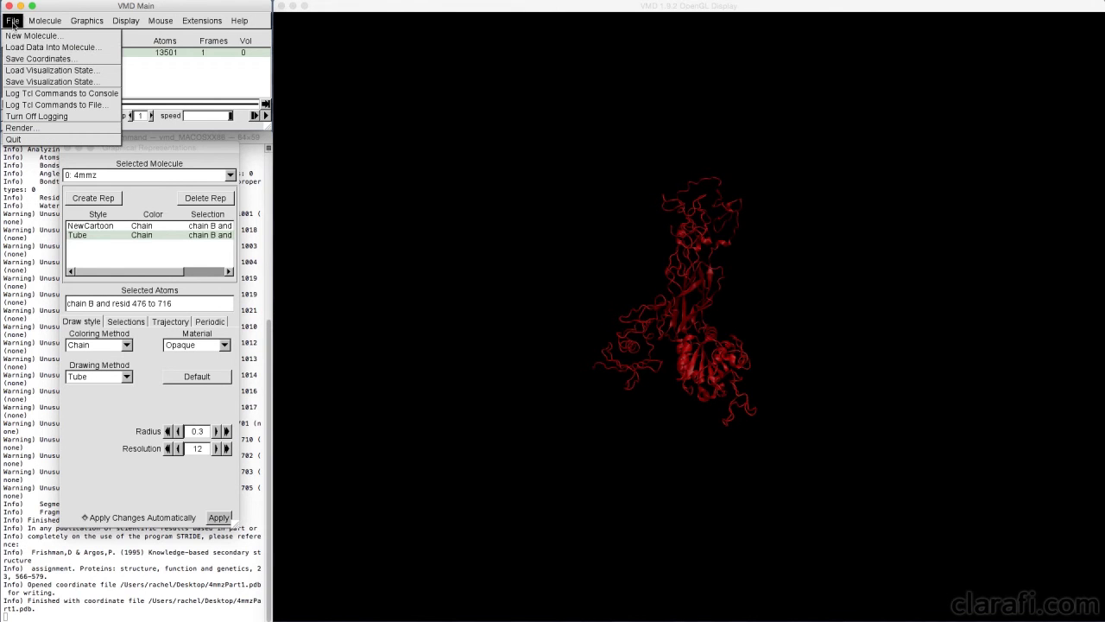
left_click(38, 59)
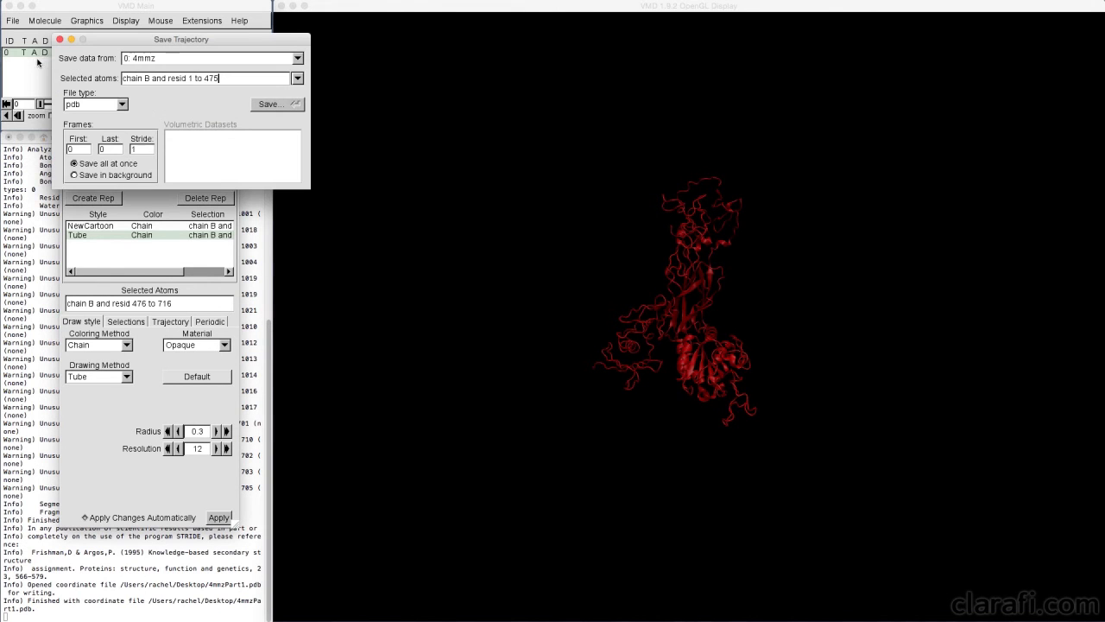
left_click(298, 79)
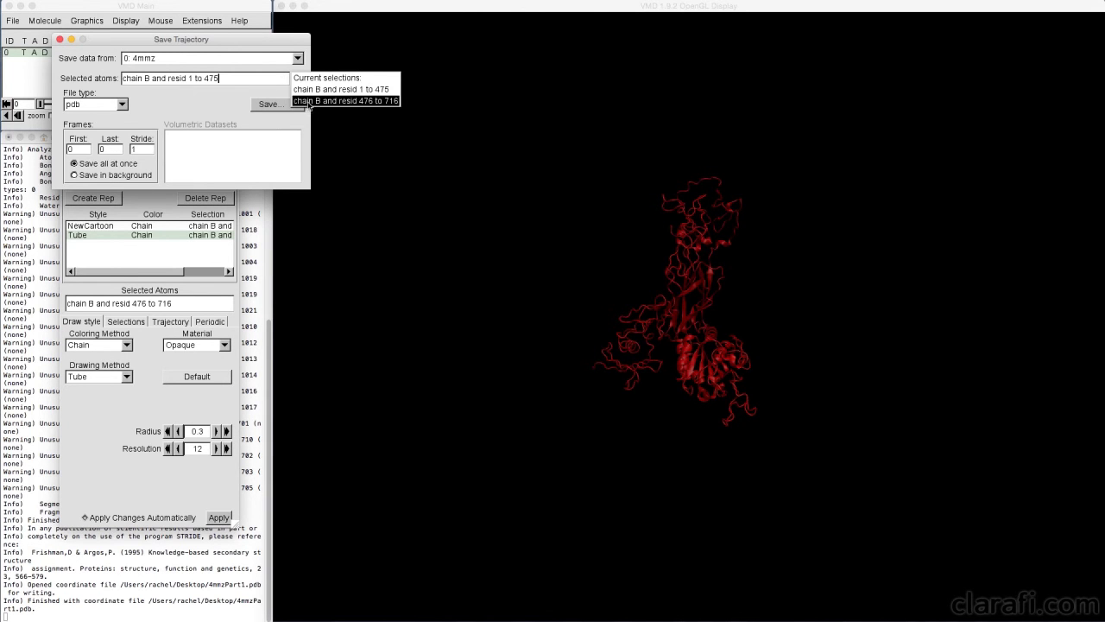
left_click(309, 102)
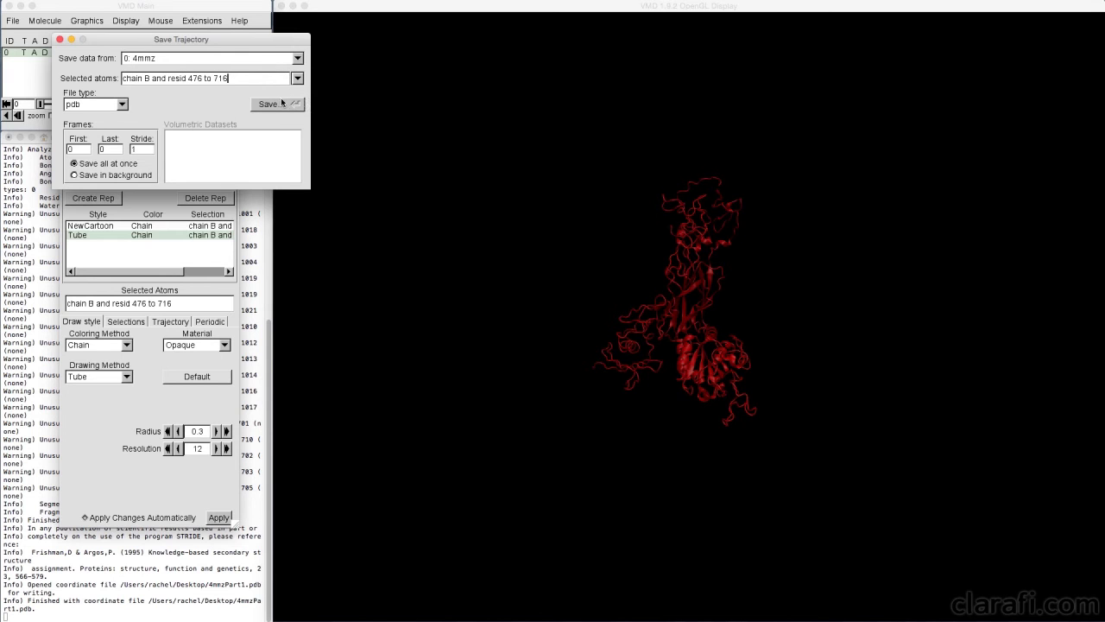
left_click(287, 104)
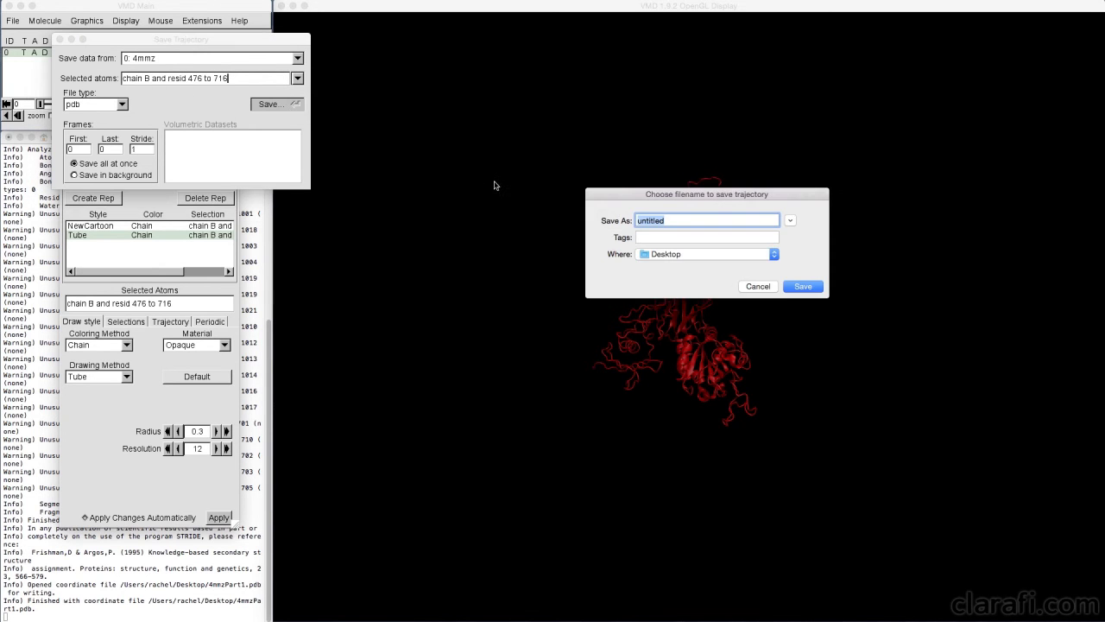
type("4mmzPart2.pdb")
- Confirm the 4mmzPart2.pdb save, then rotate Maya's blue chain_B mesh slightly against the pink one
left_click(814, 288)
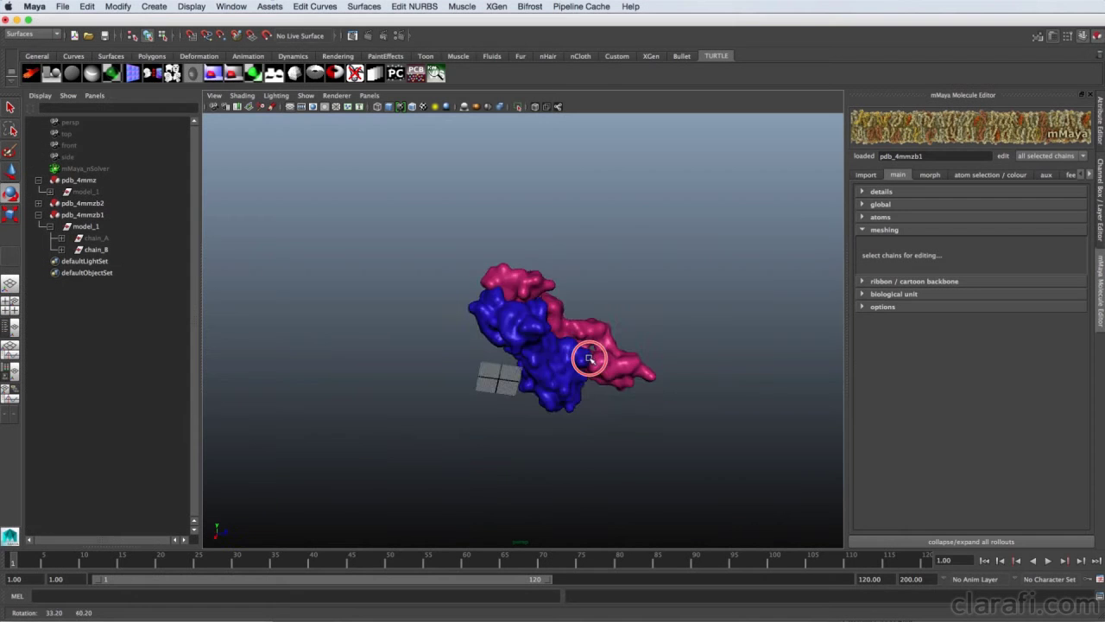
left_click_drag(587, 358, 631, 308)
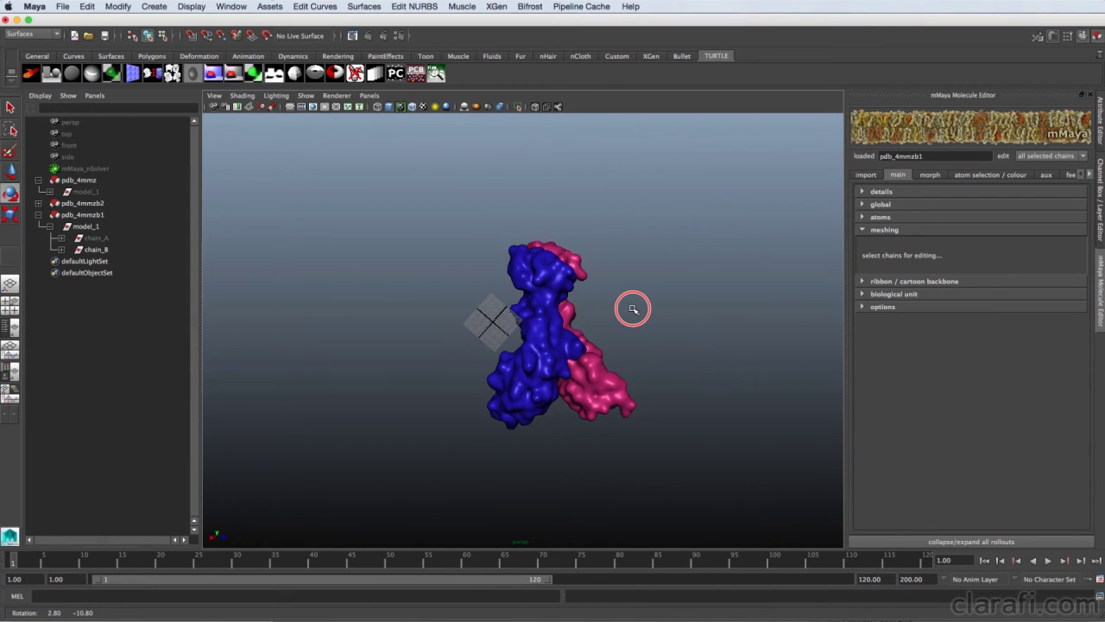
left_click(547, 277)
left_click_drag(579, 138, 605, 126)
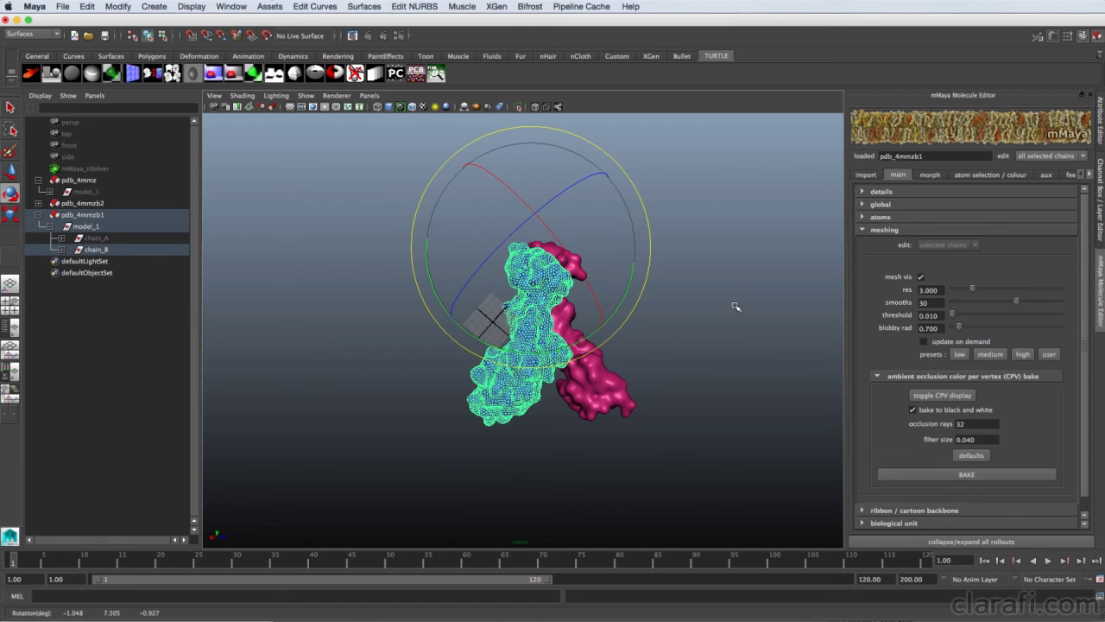